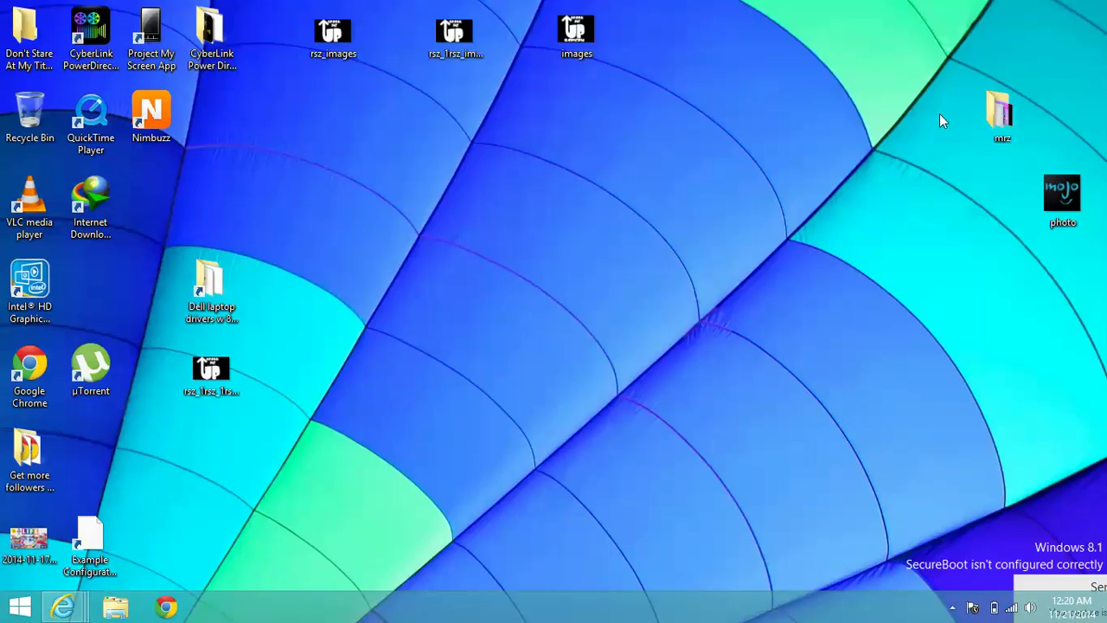
Step: Launch Google Chrome from its desktop shortcut
double_click(233, 350)
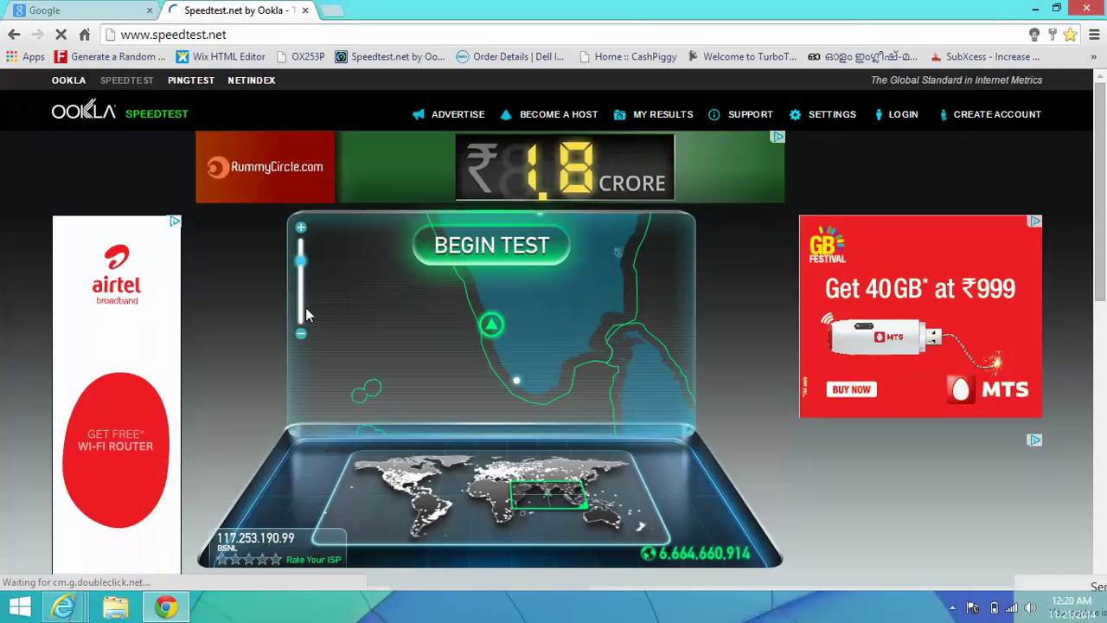
Step: Scroll through the Speedtest.net page to see its banner ads
left_click_drag(1102, 243, 1105, 347)
scroll(1089, 285, "up", 3)
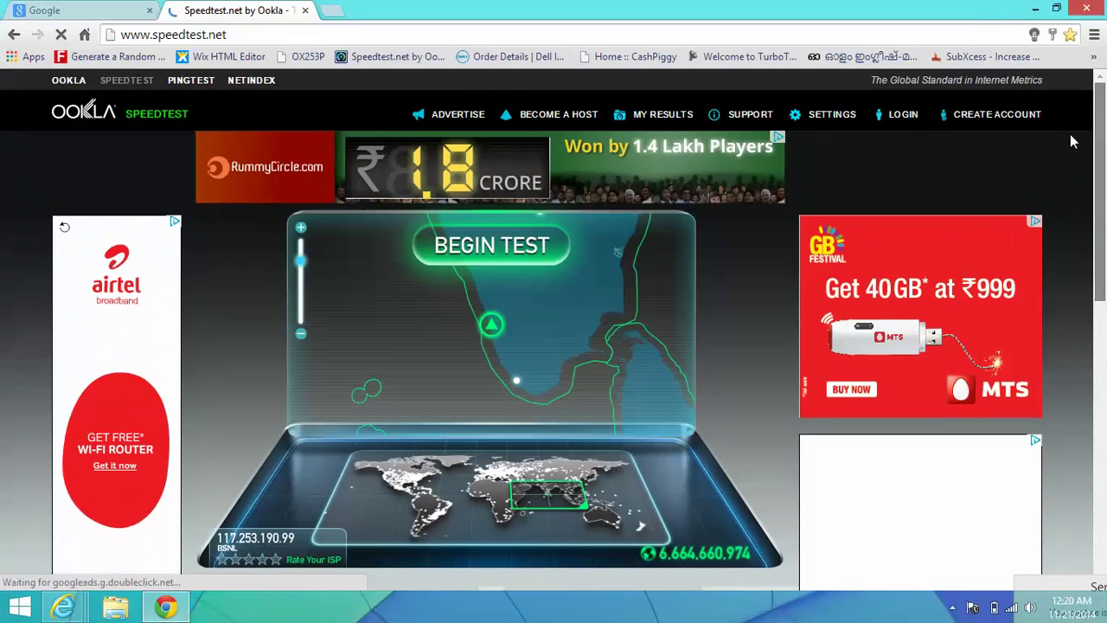
Step: Open YouTube from the Chrome apps page on the Google tab and browse its home page
left_click(59, 8)
left_click(33, 56)
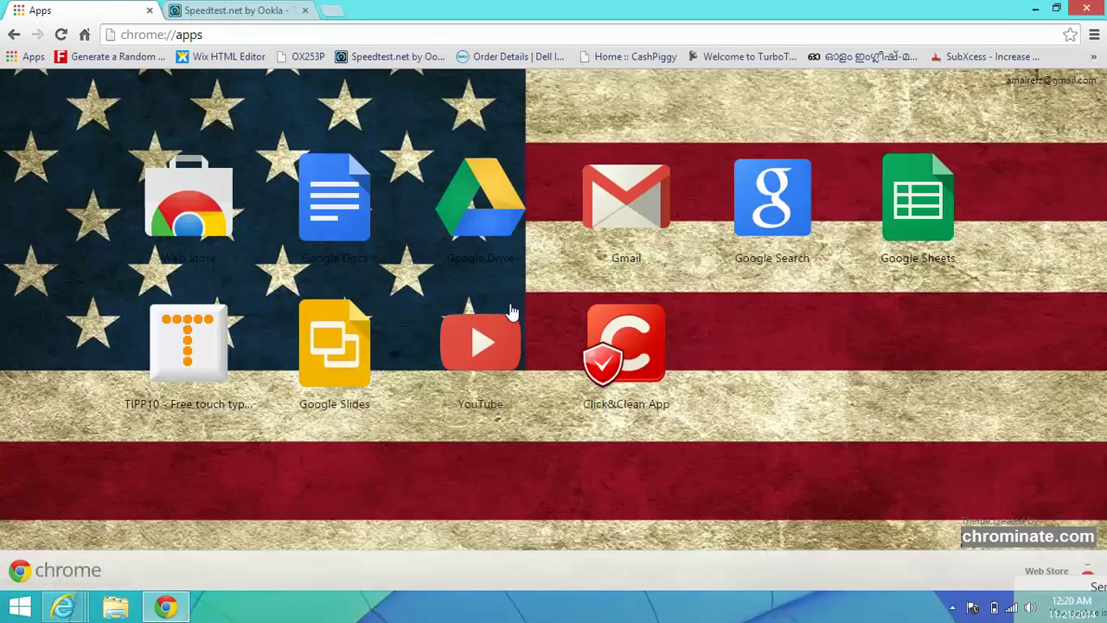
left_click(509, 318)
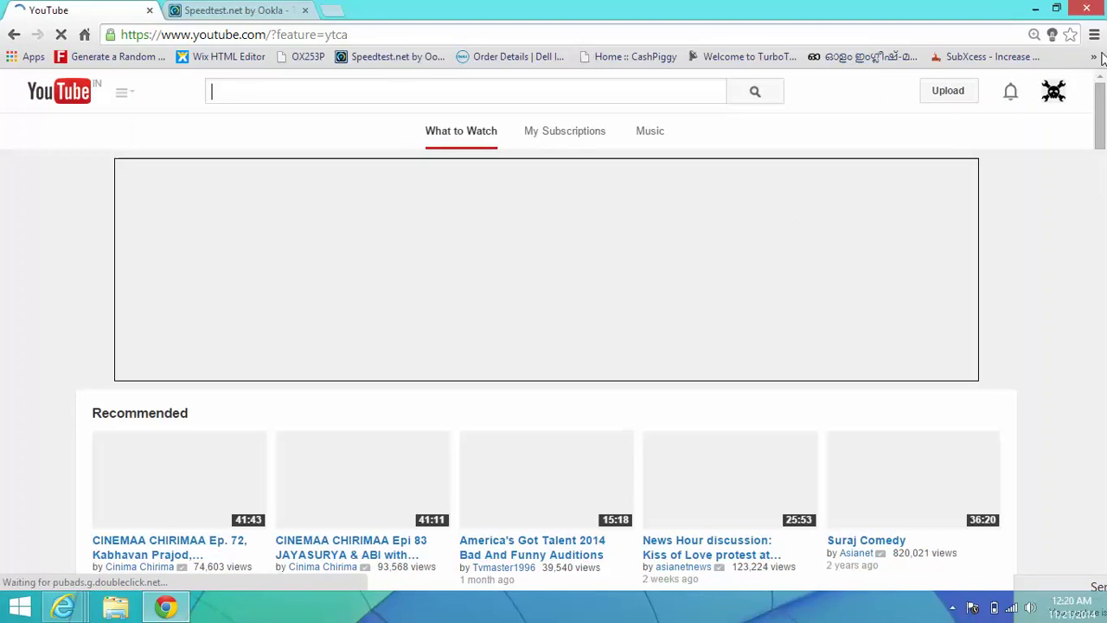
left_click_drag(1098, 112, 1103, 323)
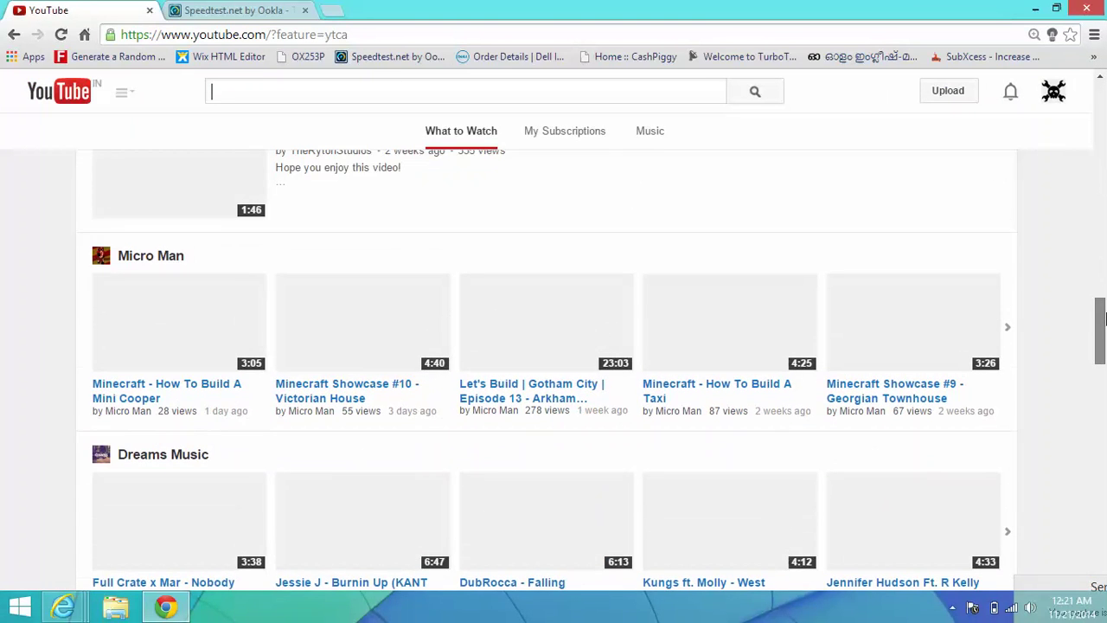
scroll(203, 346, "up", 10)
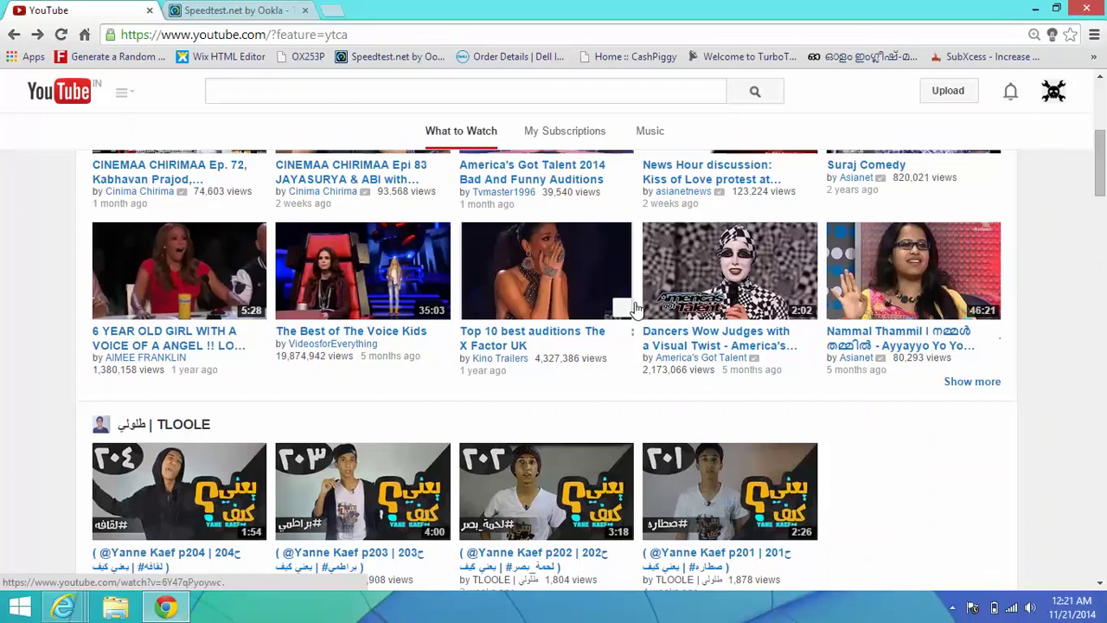
Step: Play the Dancers Wow Judges video past its pre-roll ad, return home, and open a new tab
left_click(709, 283)
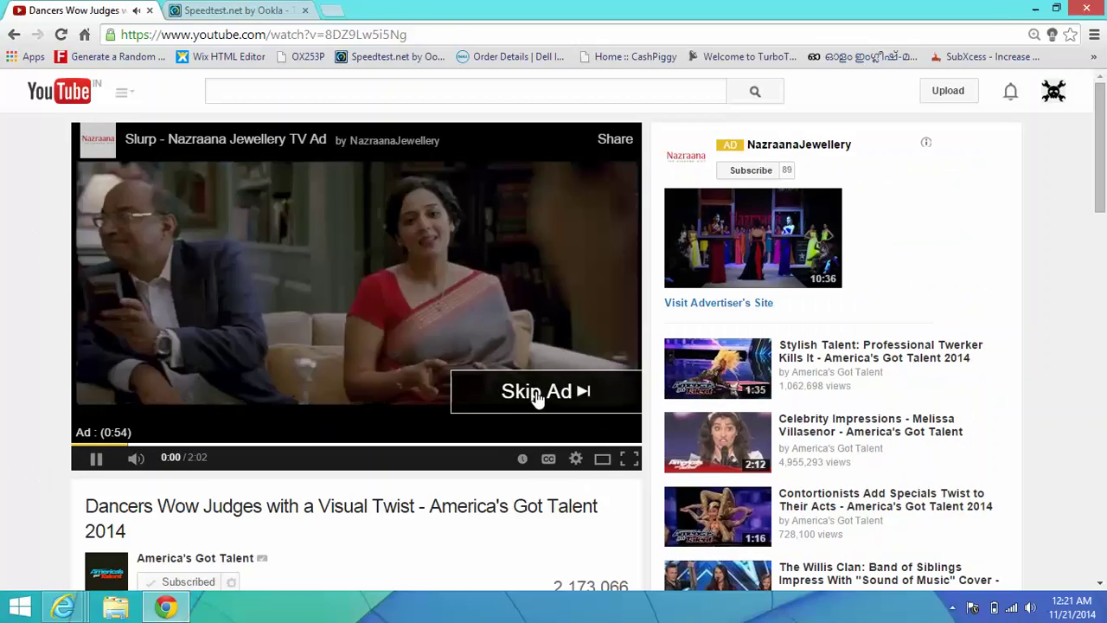
left_click(534, 391)
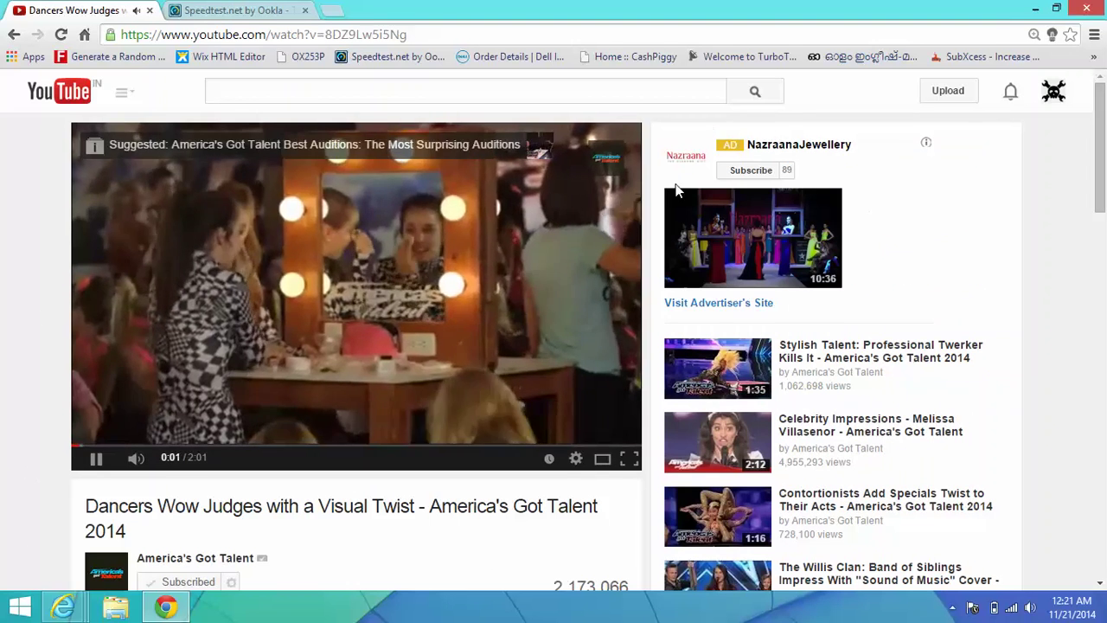
left_click(15, 34)
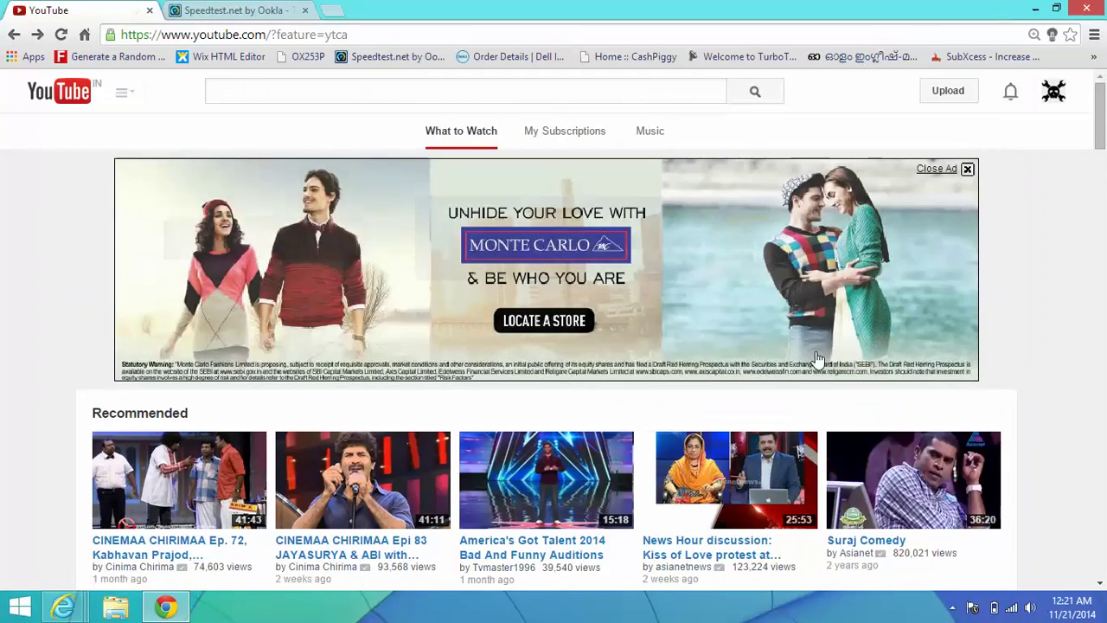
left_click_drag(1099, 112, 1099, 358)
left_click(333, 11)
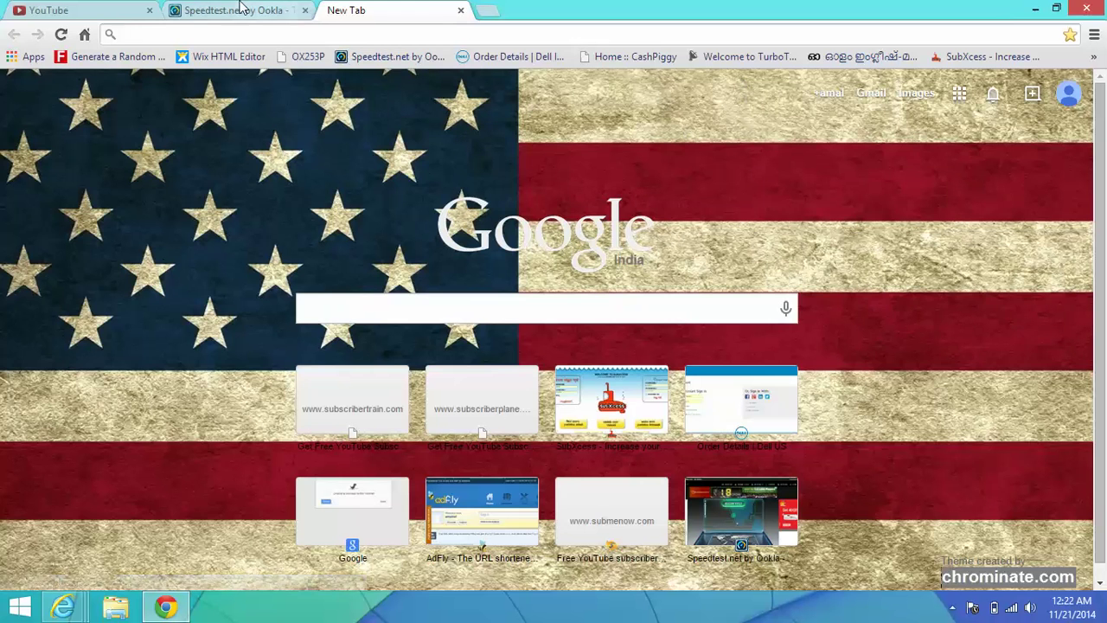
Step: Check the Speedtest and YouTube tabs for ads, then search Google for 'adblock' in the new tab
left_click(197, 8)
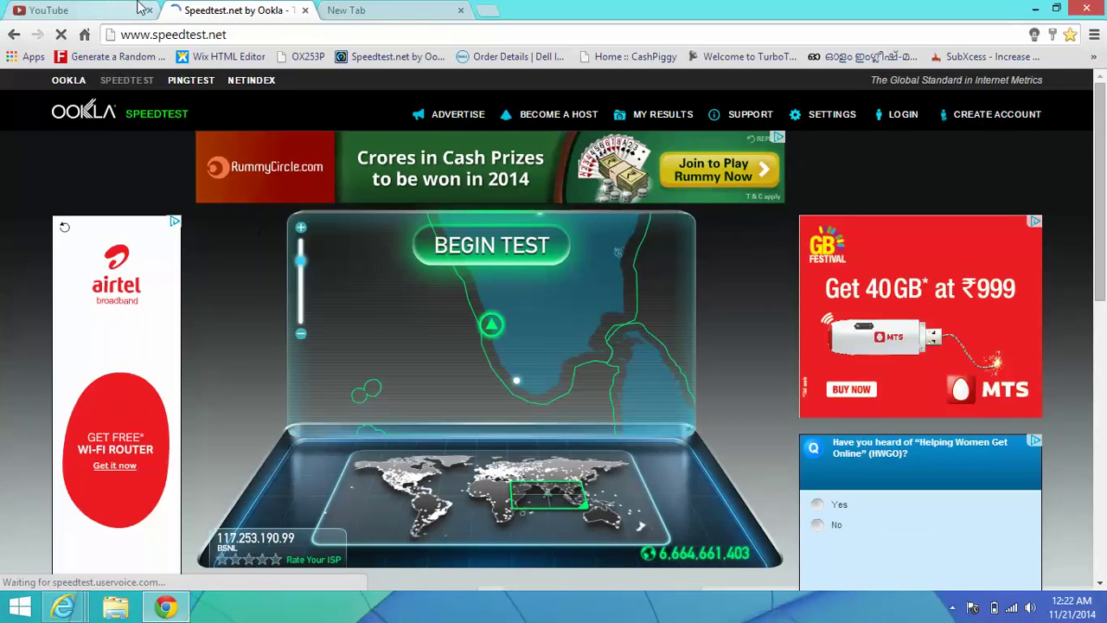
left_click(95, 9)
left_click(425, 7)
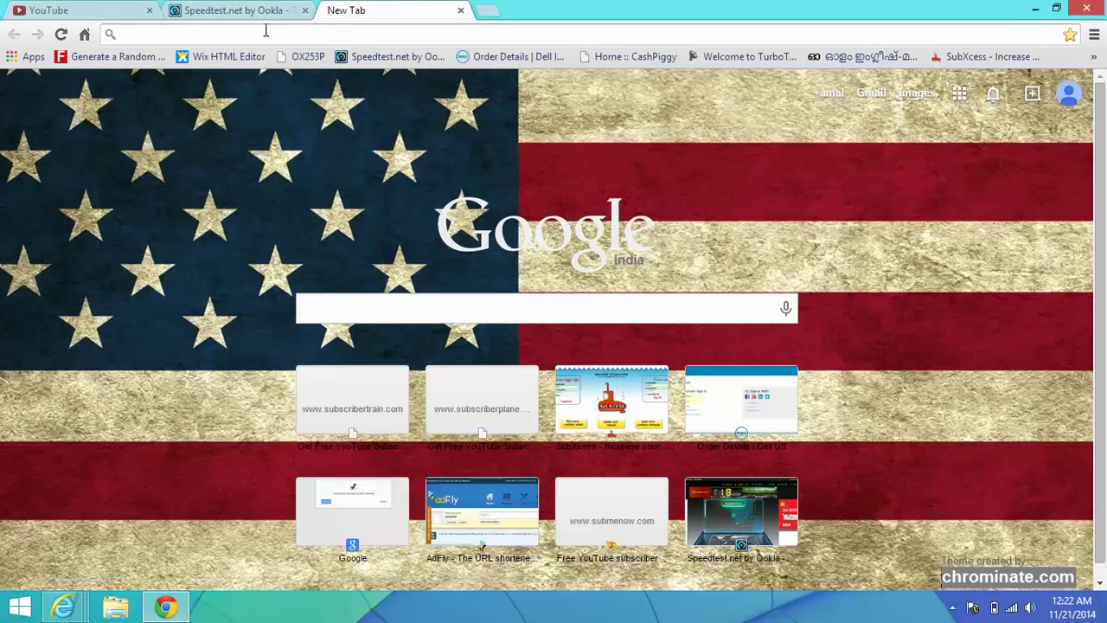
type("adb")
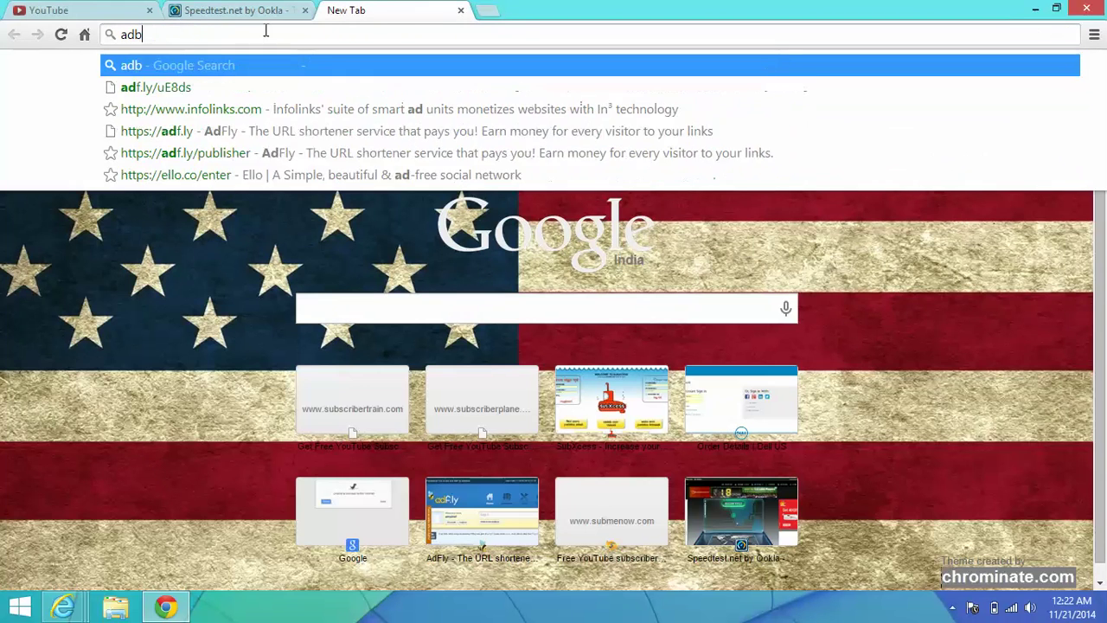
type("lock")
key("Return")
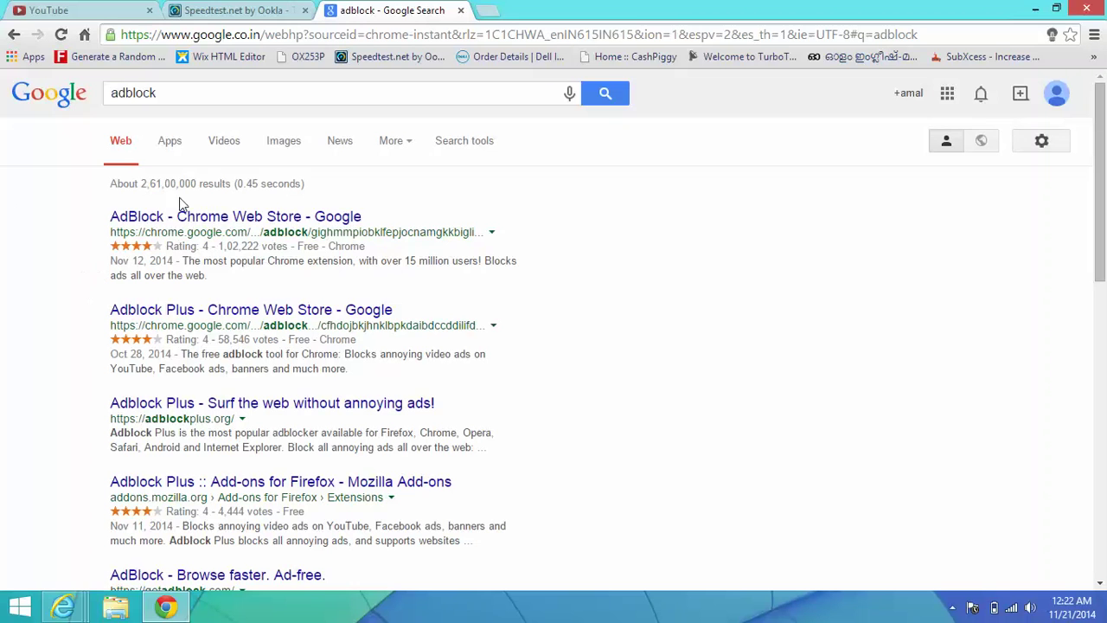
Step: Open the AdBlock Chrome Web Store listing and request adding it with + FREE
left_click(158, 318)
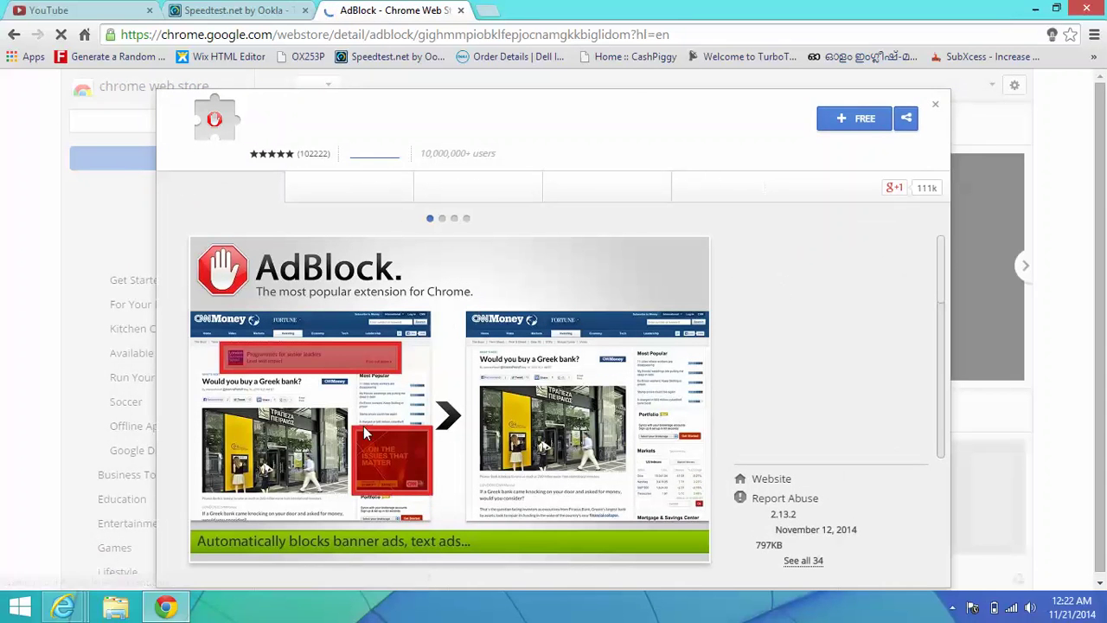
left_click_drag(943, 268, 954, 242)
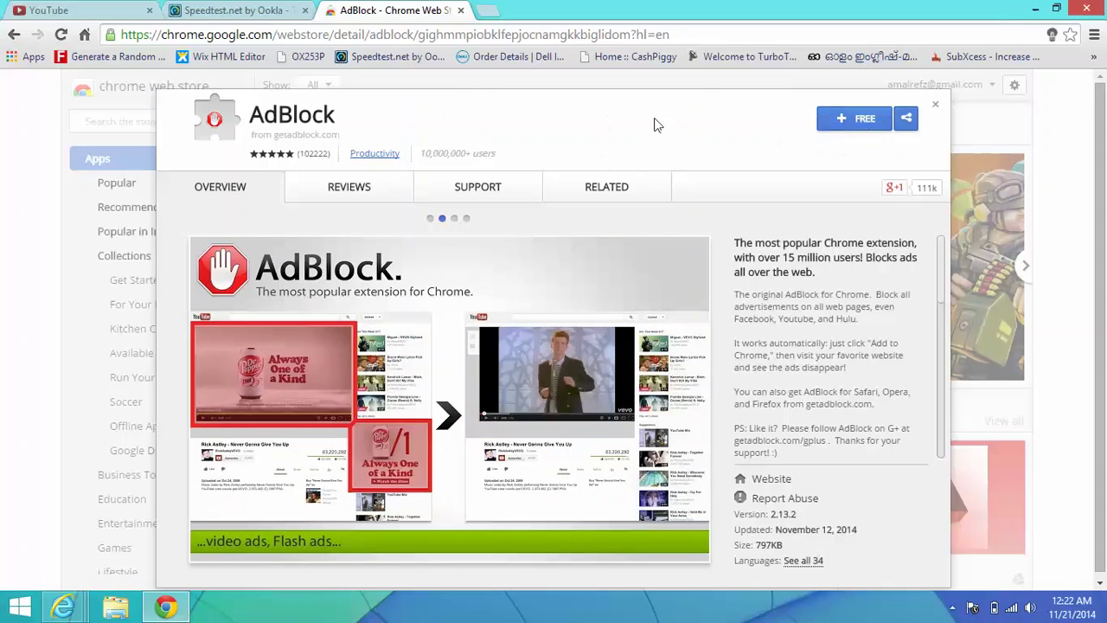
left_click(863, 118)
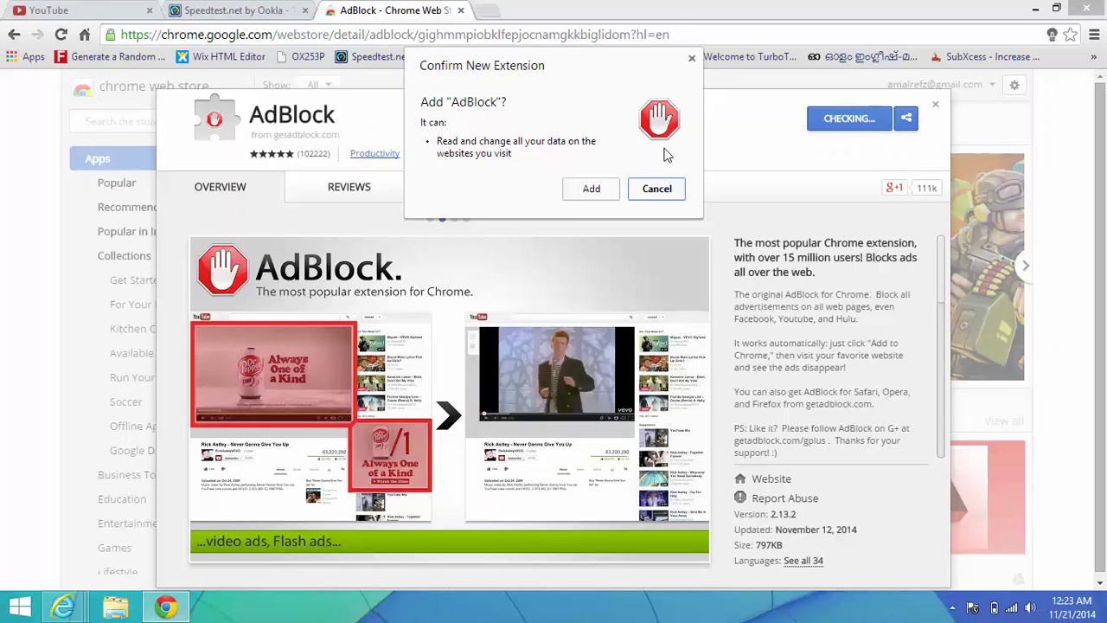
Step: Confirm adding AdBlock, close its welcome tab, and open Chrome Settings from the menu
left_click(591, 191)
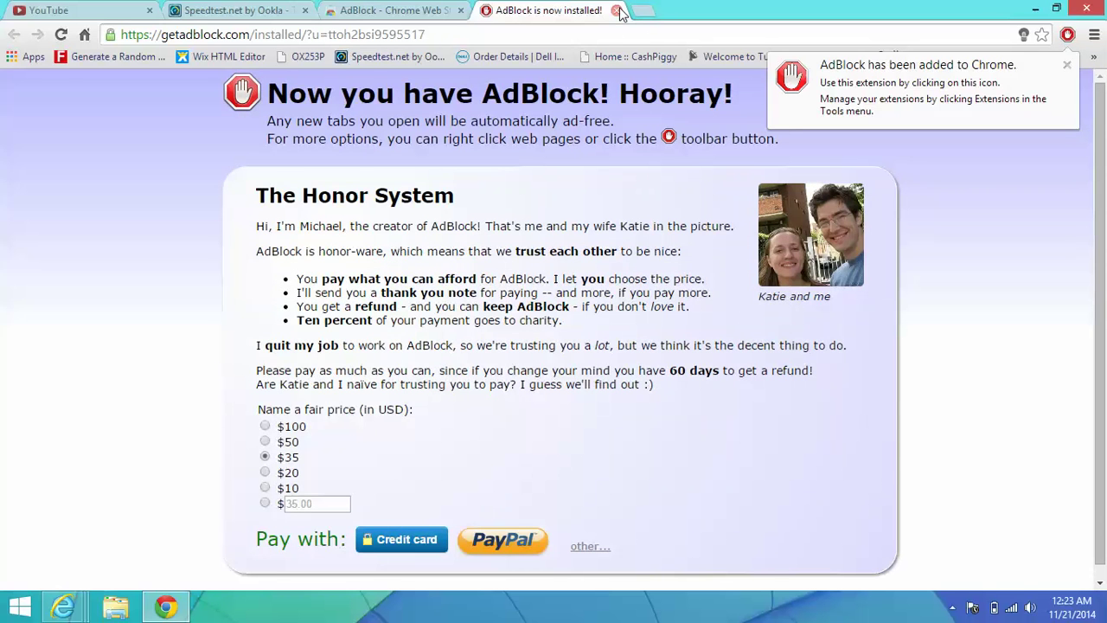
left_click(616, 10)
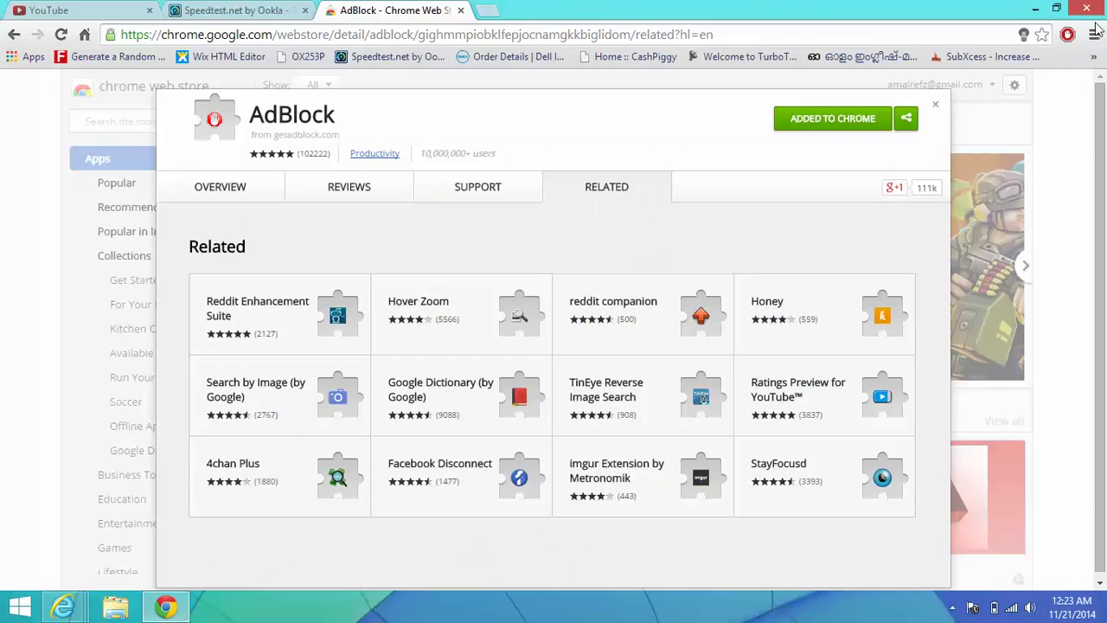
left_click(1093, 57)
left_click(1094, 34)
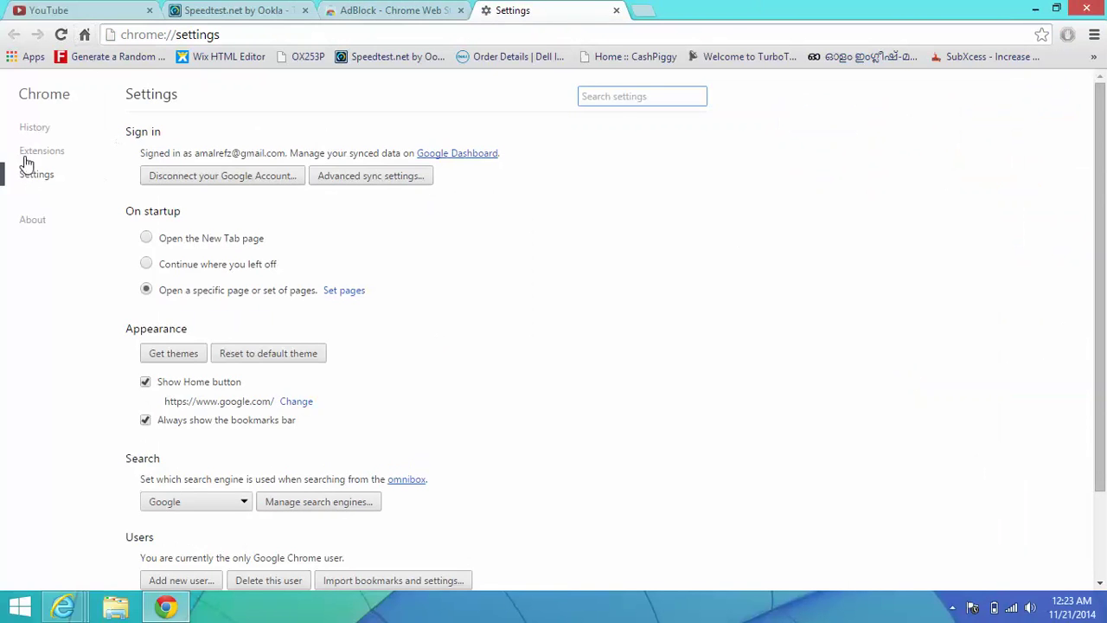
Step: Tick 'Allow in incognito' for AdBlock on the Extensions page, then close that page
left_click(36, 160)
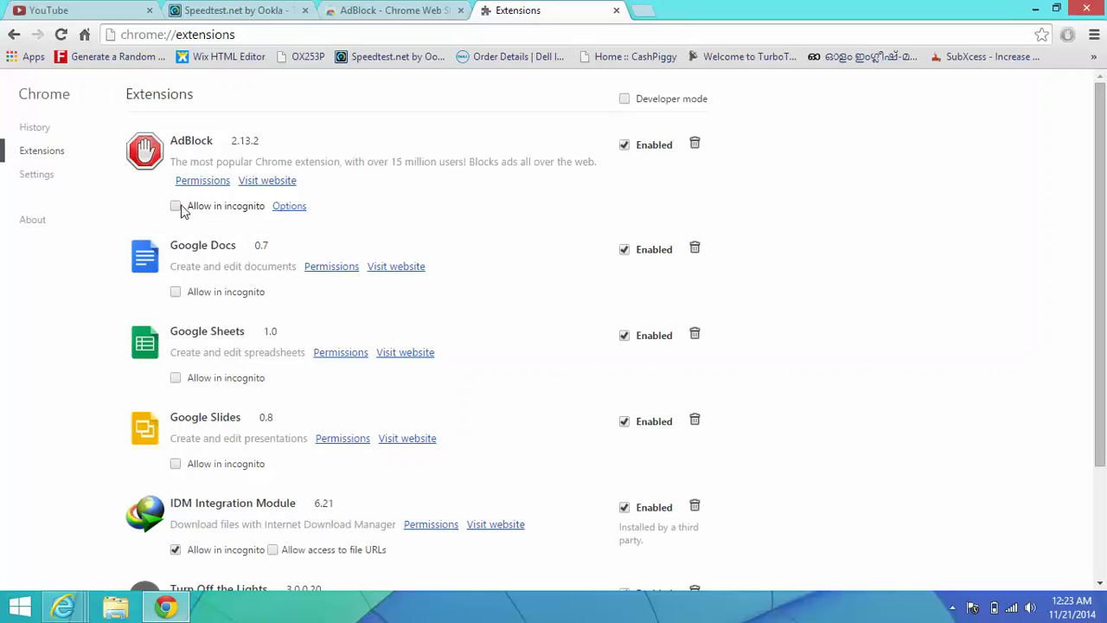
left_click(175, 206)
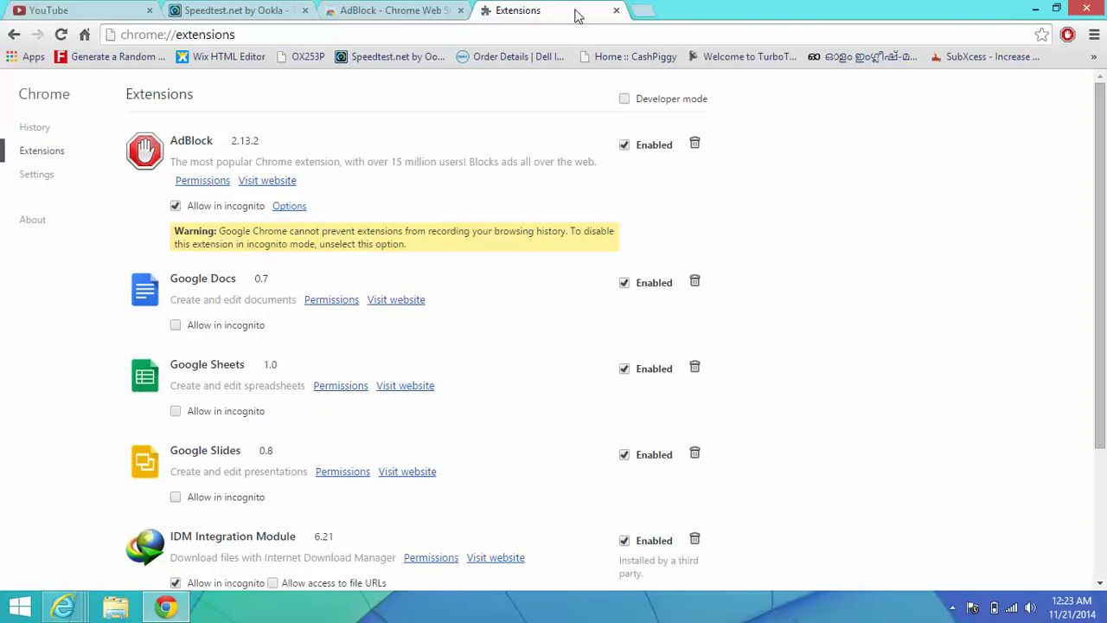
left_click(616, 12)
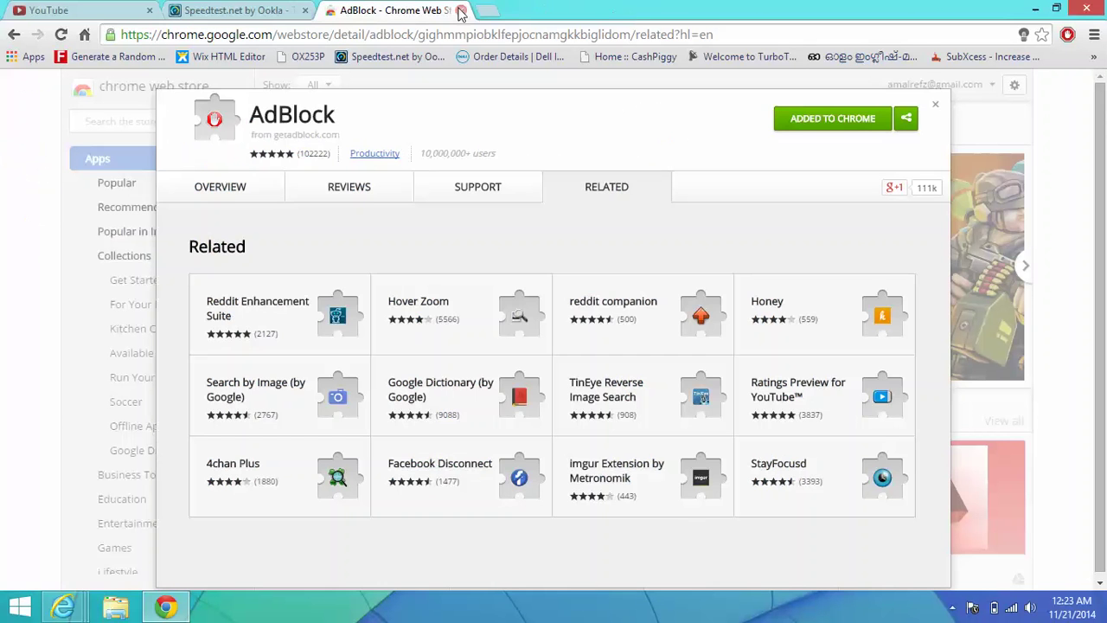
Step: Close the AdBlock store tab and reload Speedtest.net to confirm its ads are gone
left_click(461, 11)
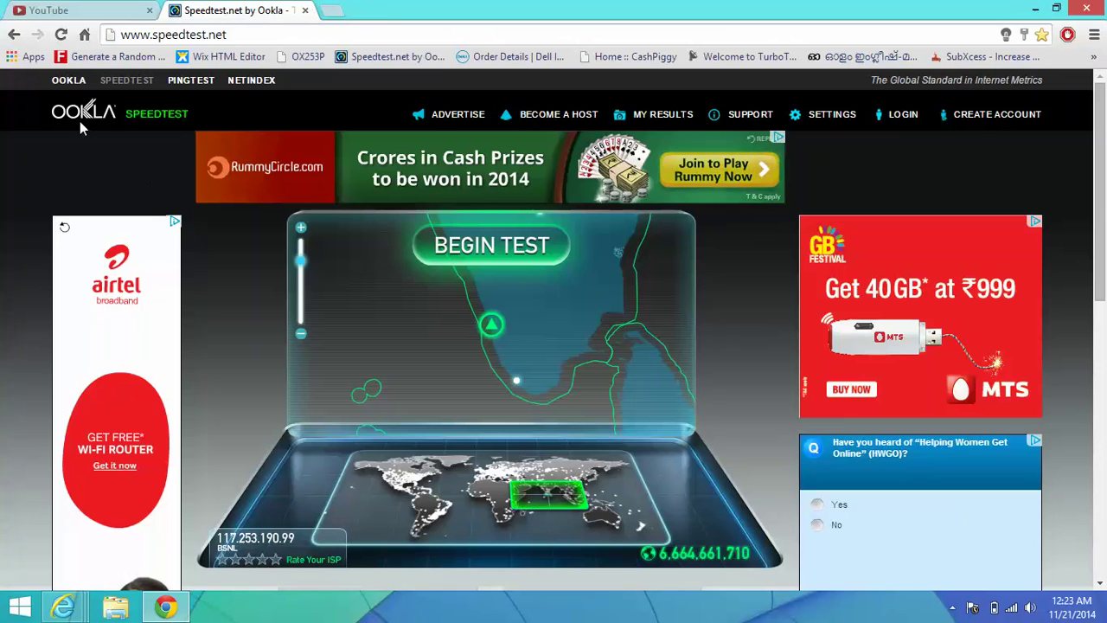
left_click(62, 36)
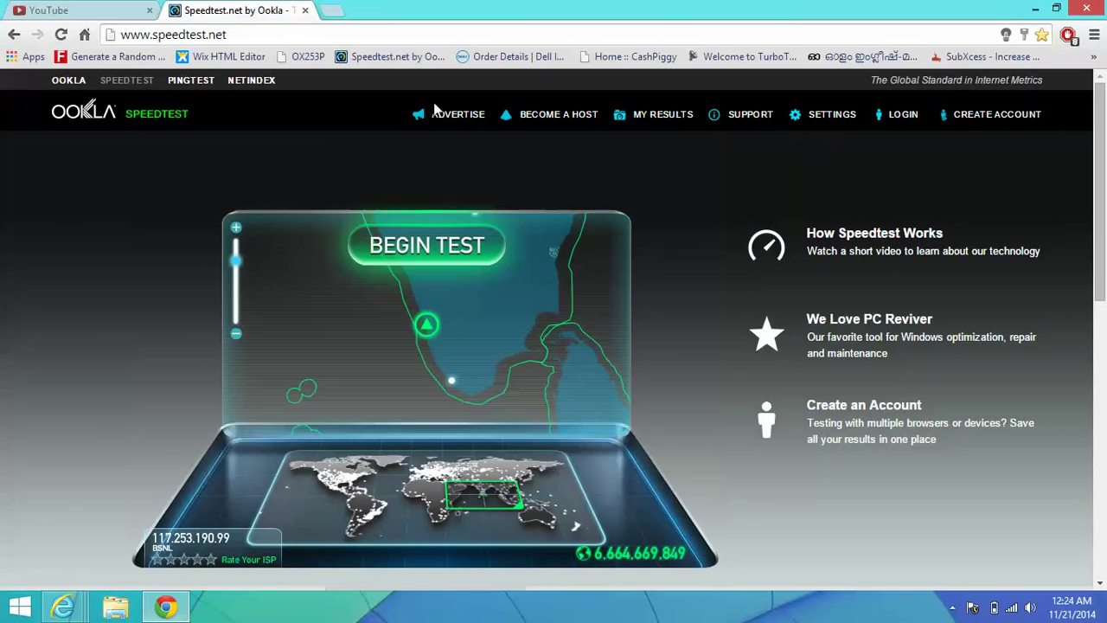
Step: Reload the YouTube home page so its banner ad disappears
left_click(104, 10)
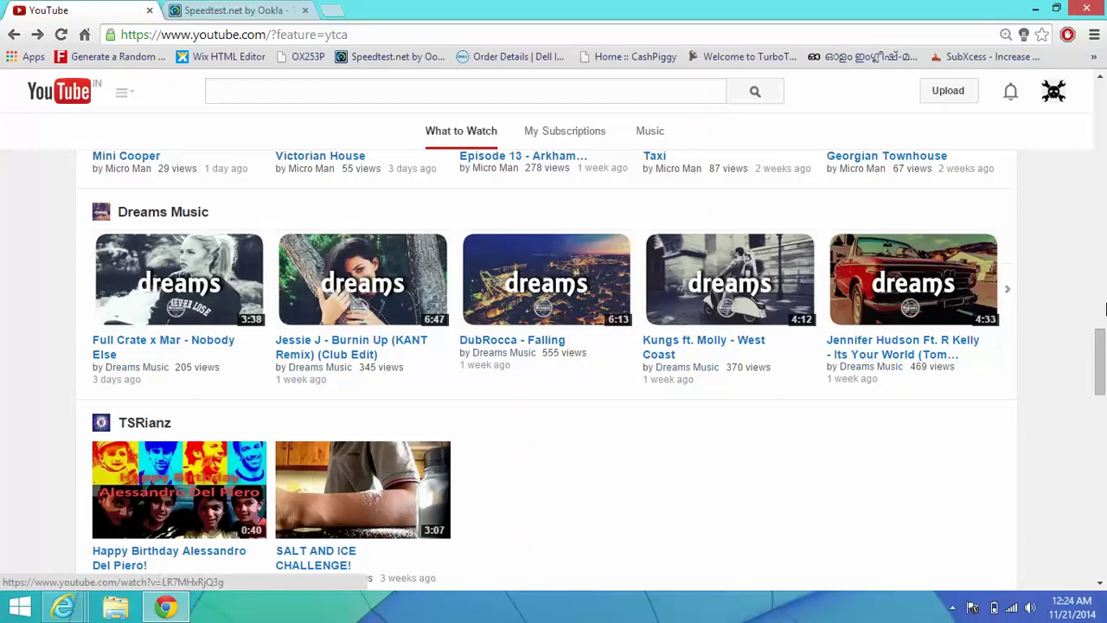
left_click_drag(1100, 362, 1104, 66)
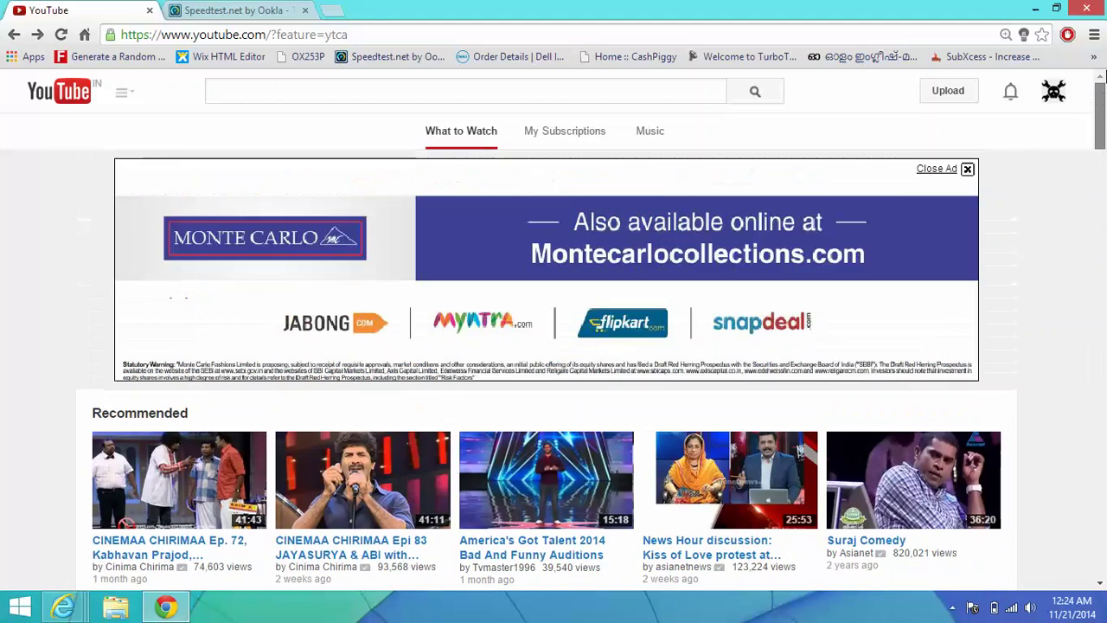
left_click(61, 34)
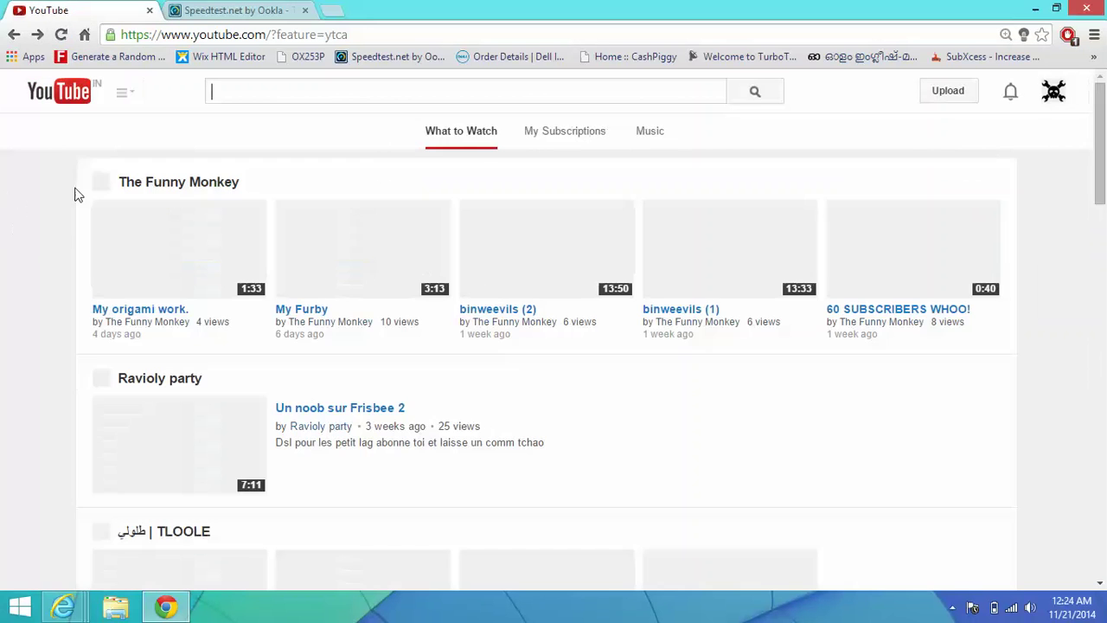
scroll(1100, 143, "down", 5)
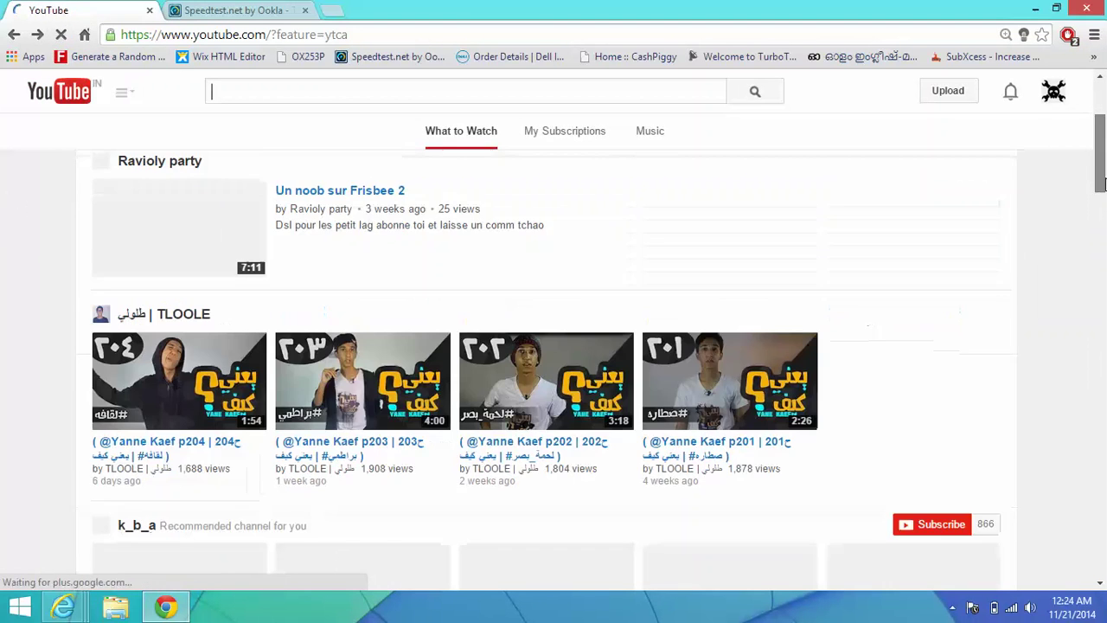
scroll(1105, 139, "up", 5)
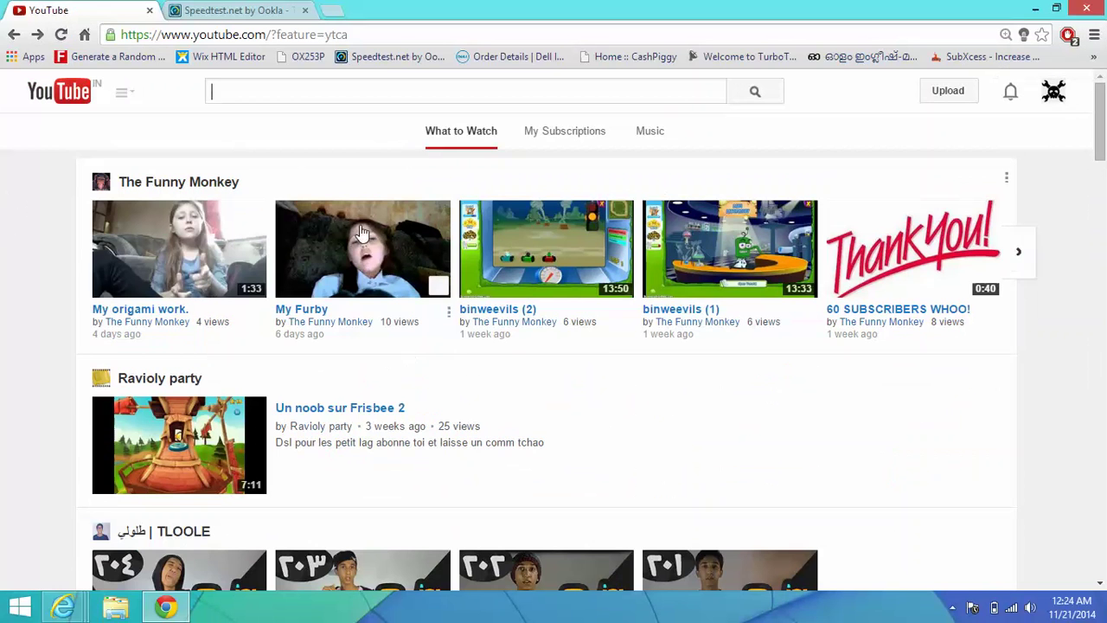
Step: Play 'My origami work.' ad-free, mute and pause it, then return to the home page
left_click(196, 266)
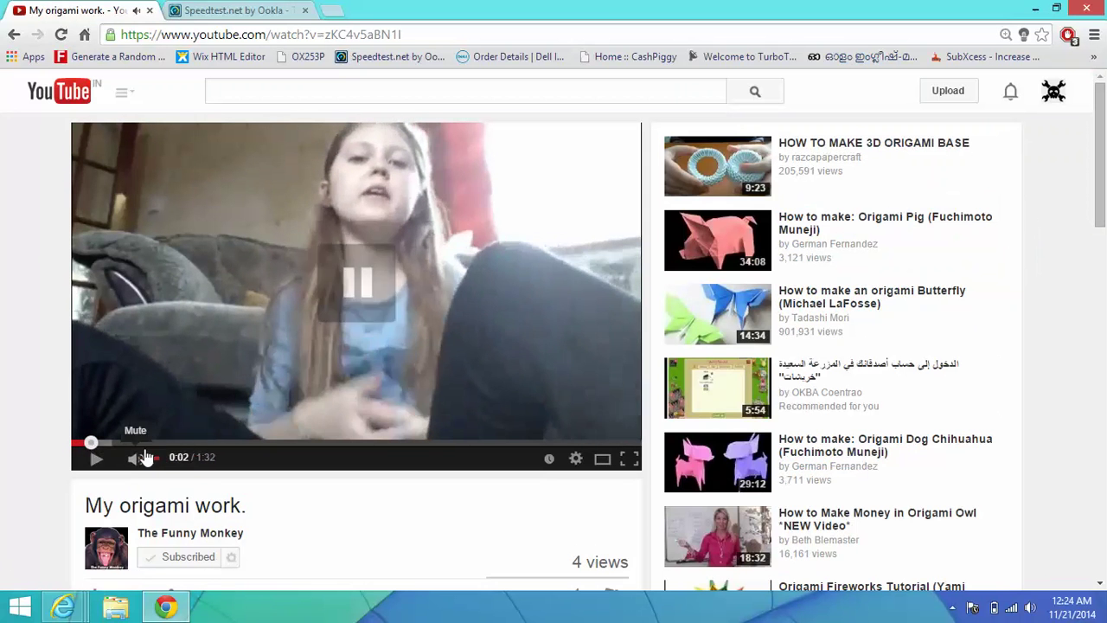
left_click_drag(181, 457, 154, 458)
left_click(99, 465)
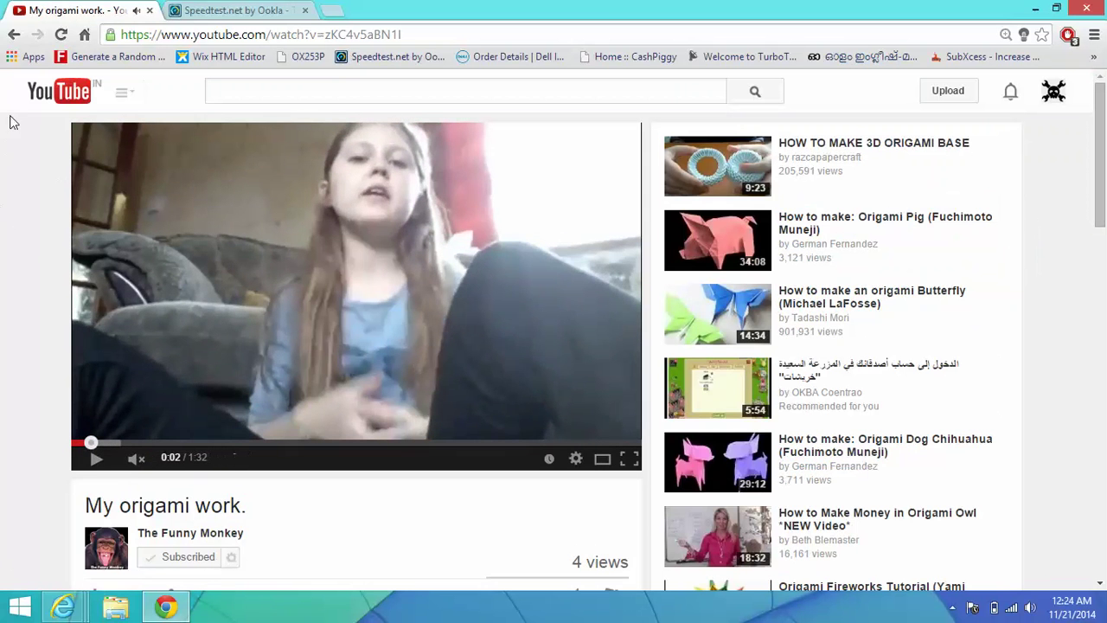
left_click(15, 34)
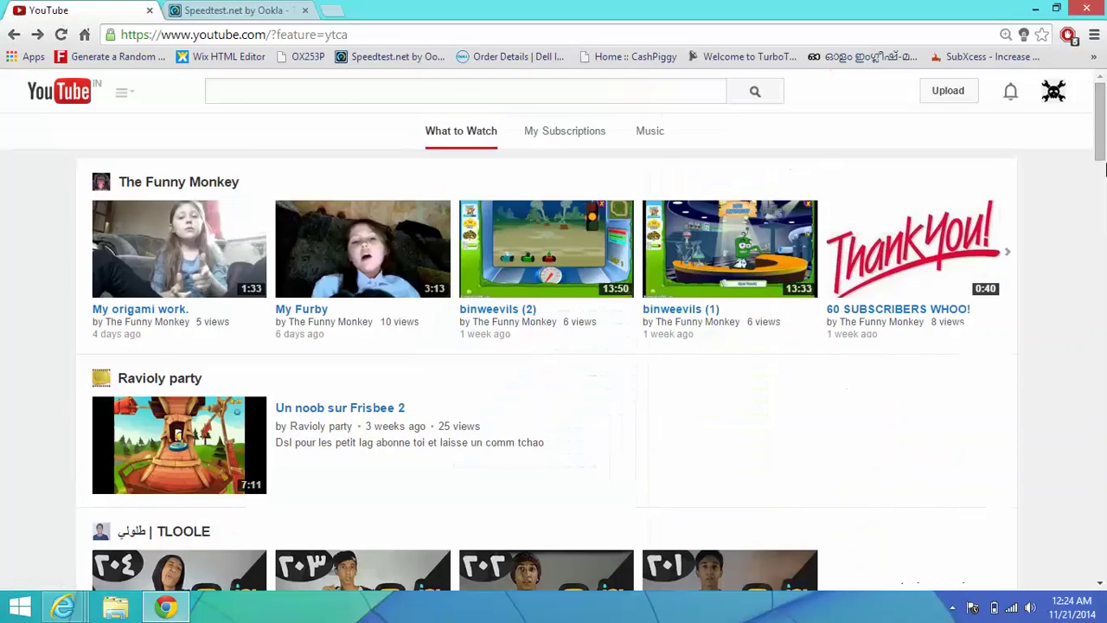
left_click_drag(1100, 132, 1100, 271)
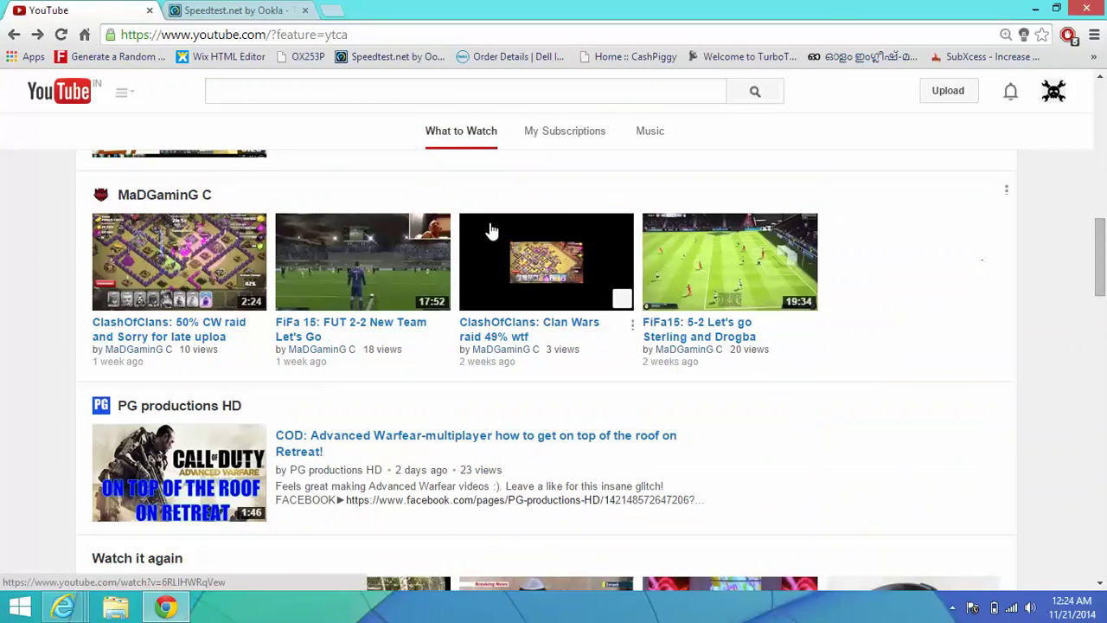